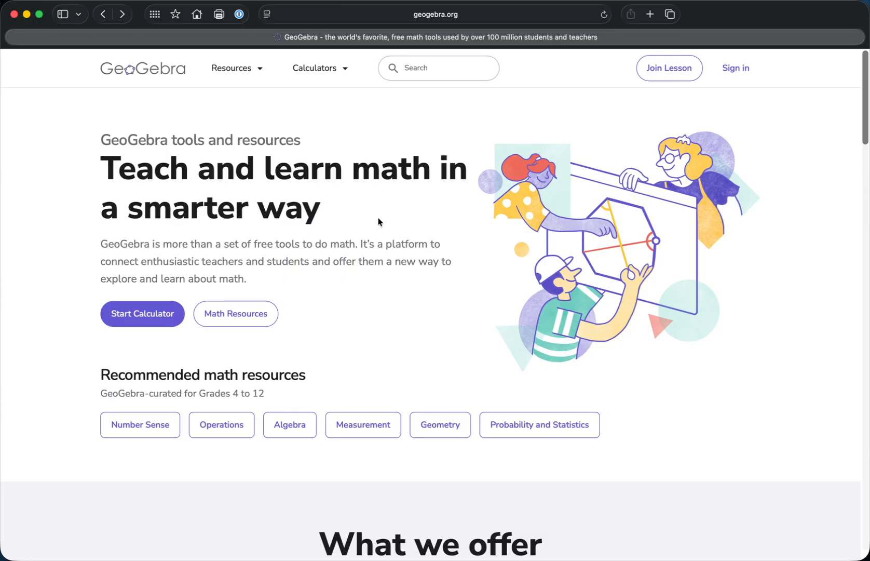
# Step: Open the Calculator Suite from the GeoGebra website's list of calculators
pyautogui.click(324, 73)
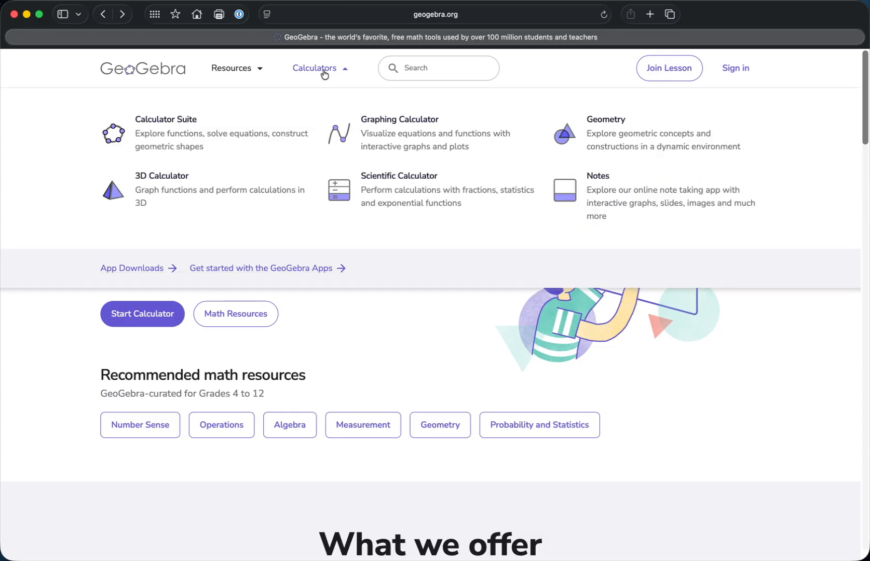
pyautogui.click(176, 121)
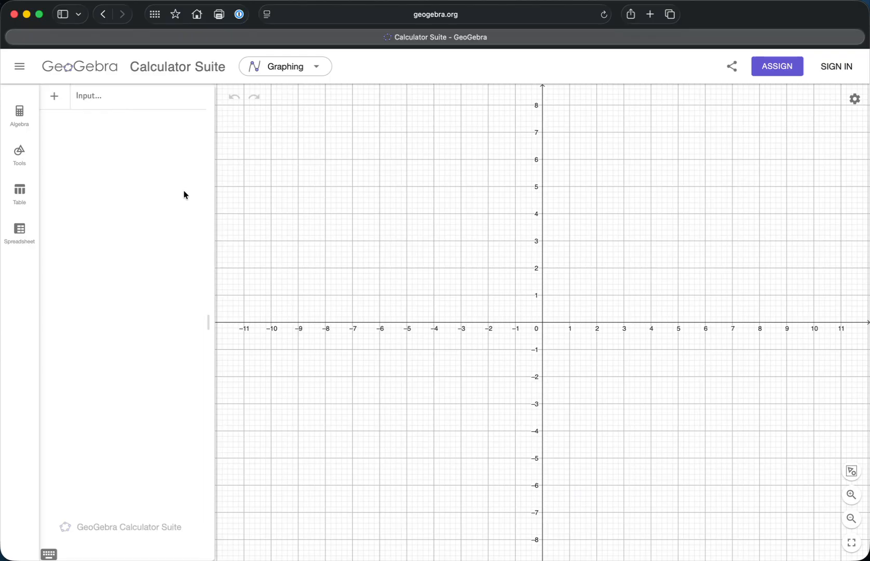
# Step: Define vector v1 from (0, 0) to (1, 1) and move its label just below the arrow
pyautogui.click(118, 103)
pyautogui.write('v1 = Vec')
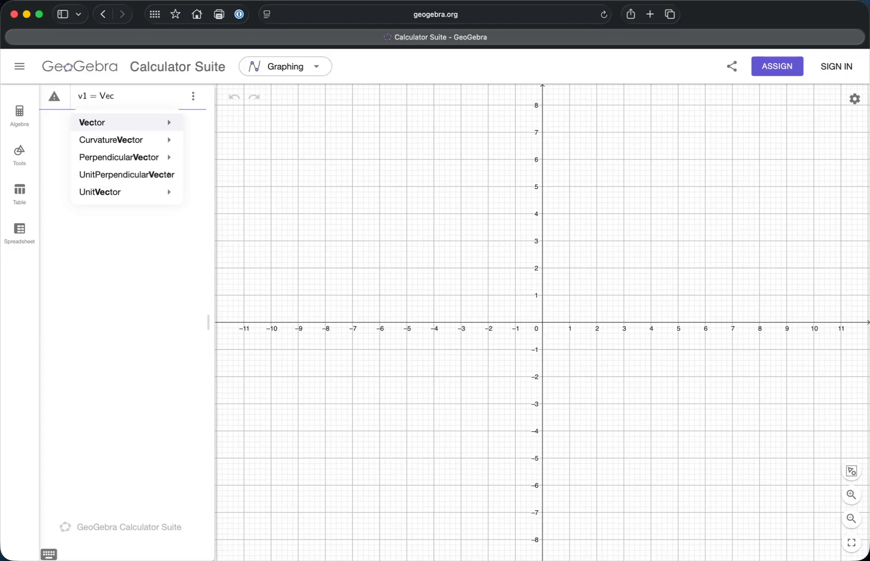
pyautogui.write('tor((')
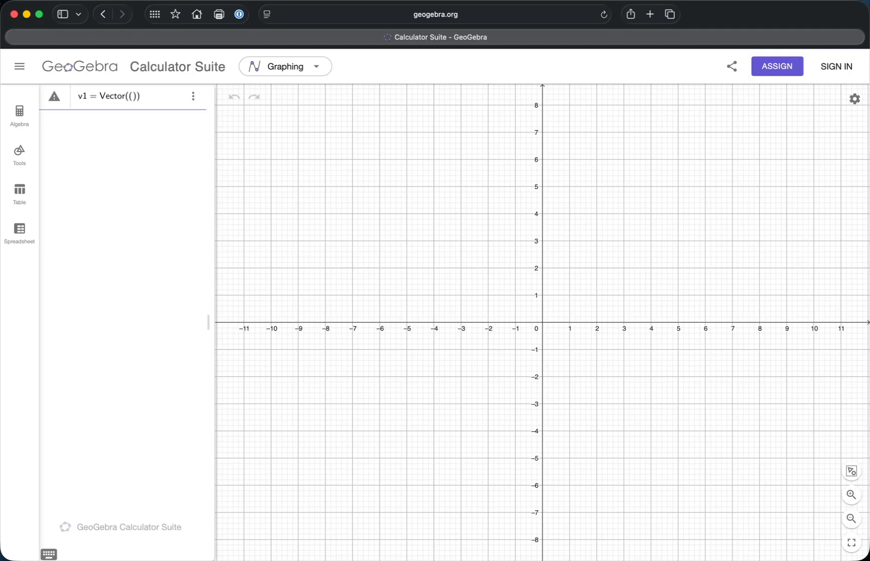
pyautogui.write('0, 0')
pyautogui.press('Return')
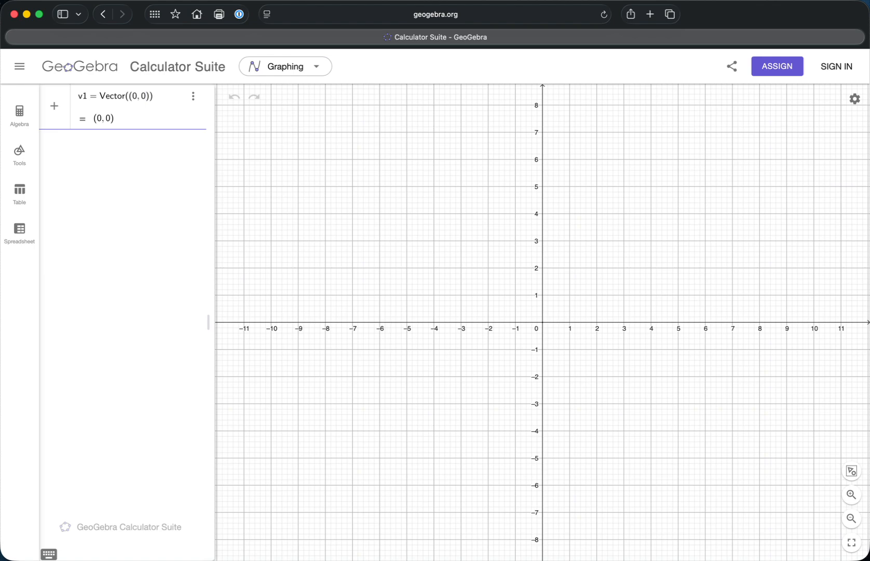
pyautogui.write(', (1, 1')
pyautogui.press('Return')
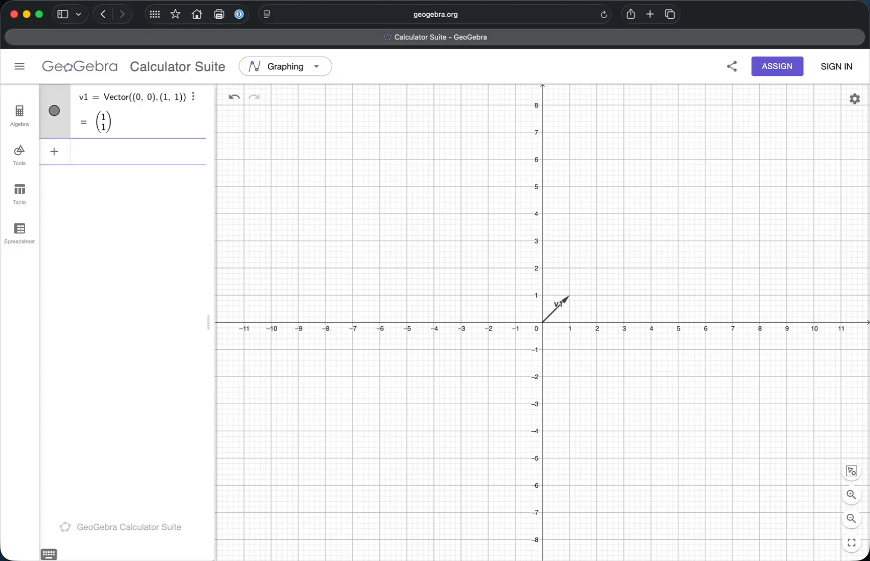
pyautogui.moveTo(560, 307); pyautogui.dragTo(568, 312)
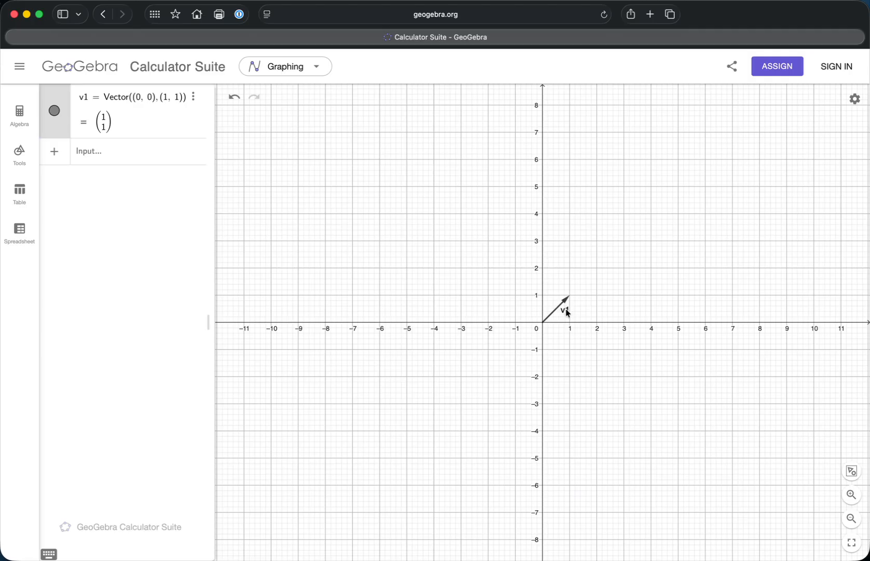
# Step: Define vector v2 from (0, 0) to (1, 2)
pyautogui.click(102, 155)
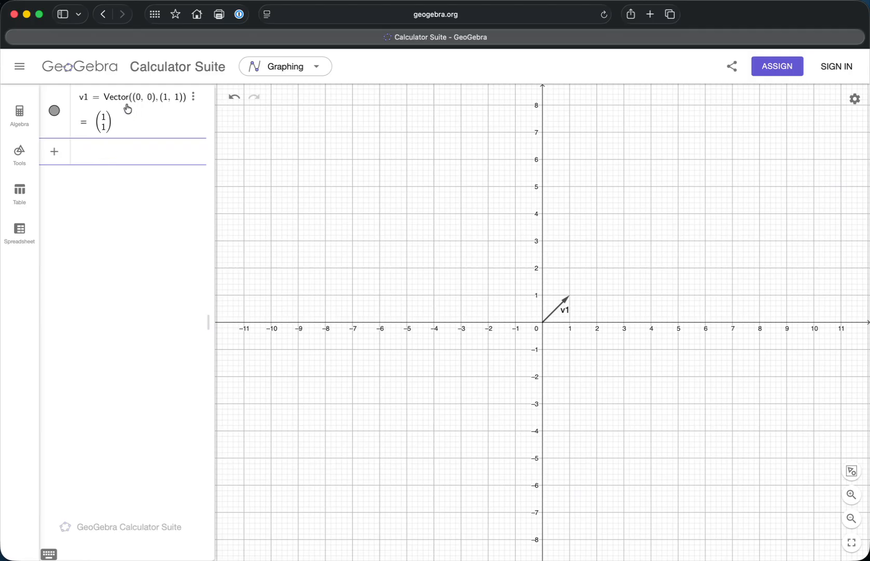
pyautogui.write('v2 = Vector((0')
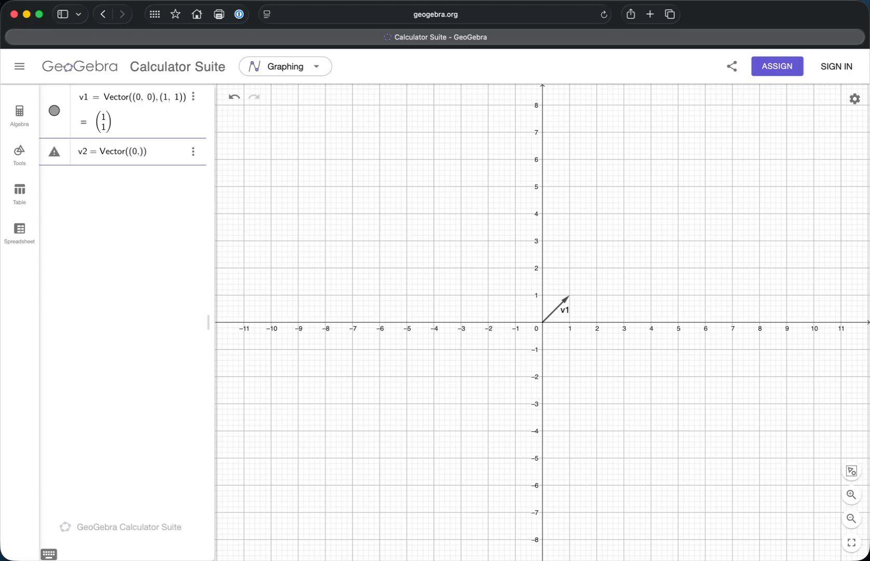
pyautogui.write(',0)')
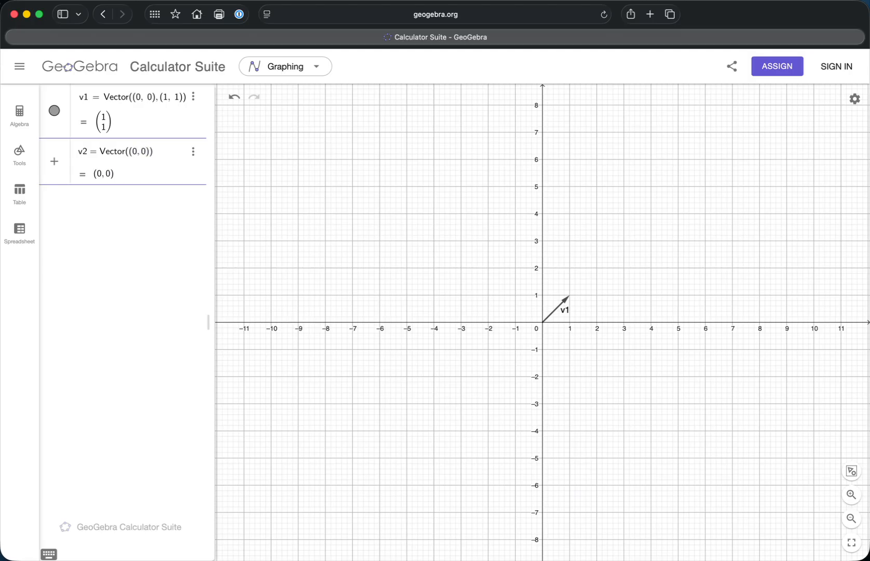
pyautogui.write(',(1,2')
pyautogui.press('Return')
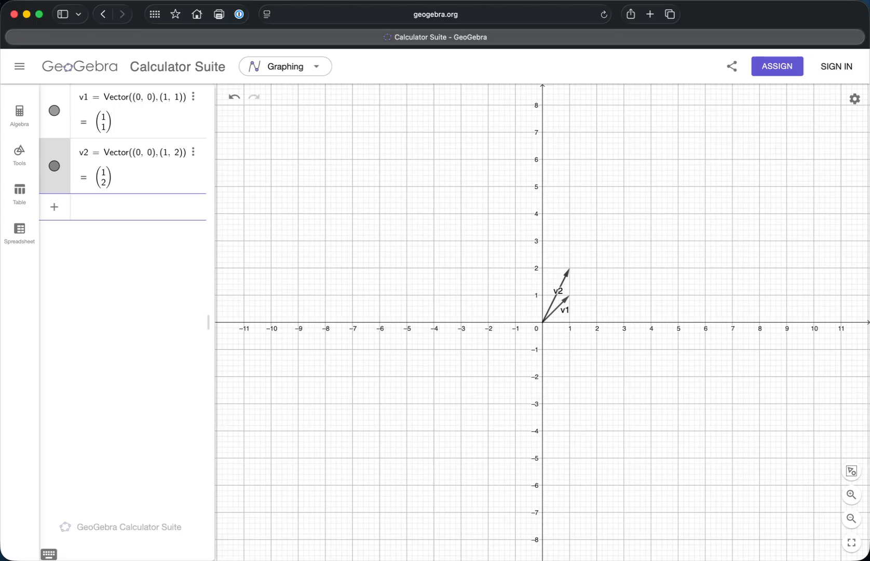
# Step: Define vector v3 from (0, 0) to (1, 3), and hide v2 and v3 in the graph
pyautogui.write('v3 = Vector')
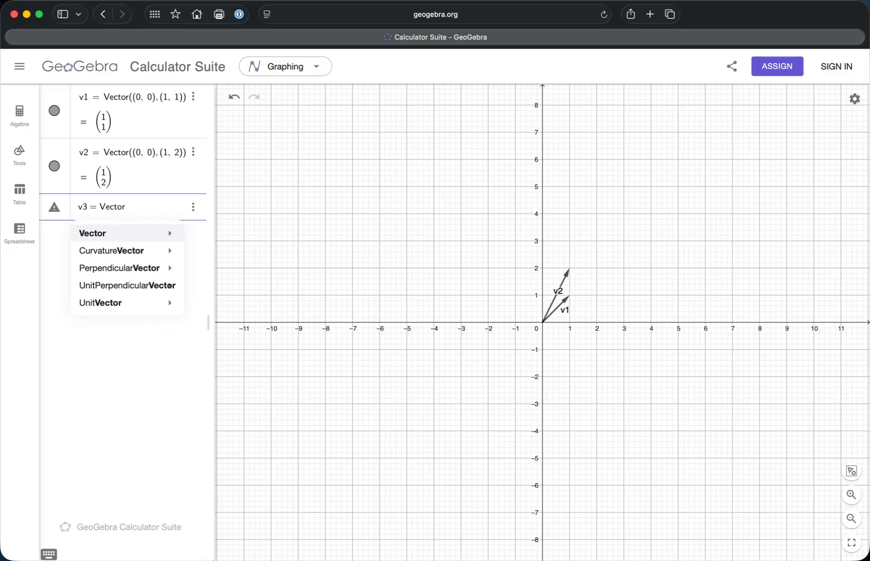
pyautogui.write('(')
pyautogui.write('(0,0)')
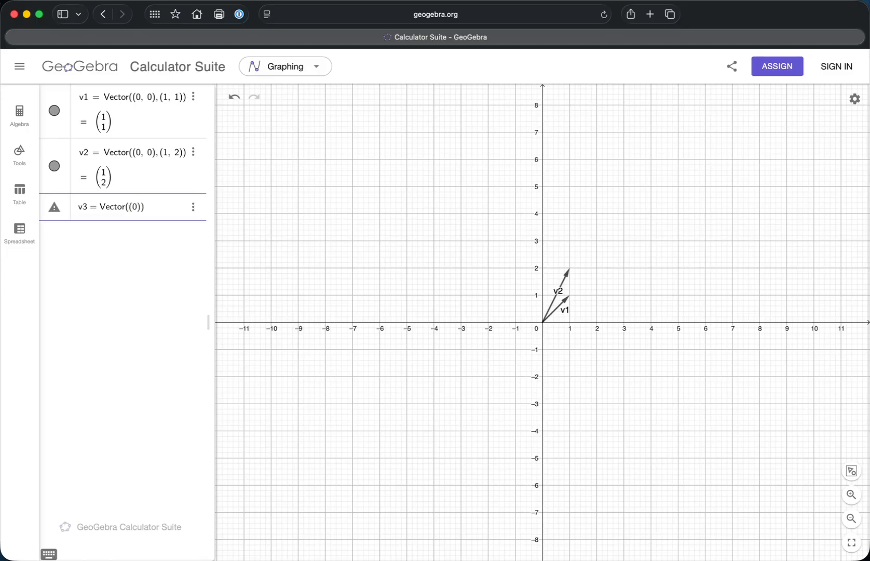
pyautogui.write(',(1,3)')
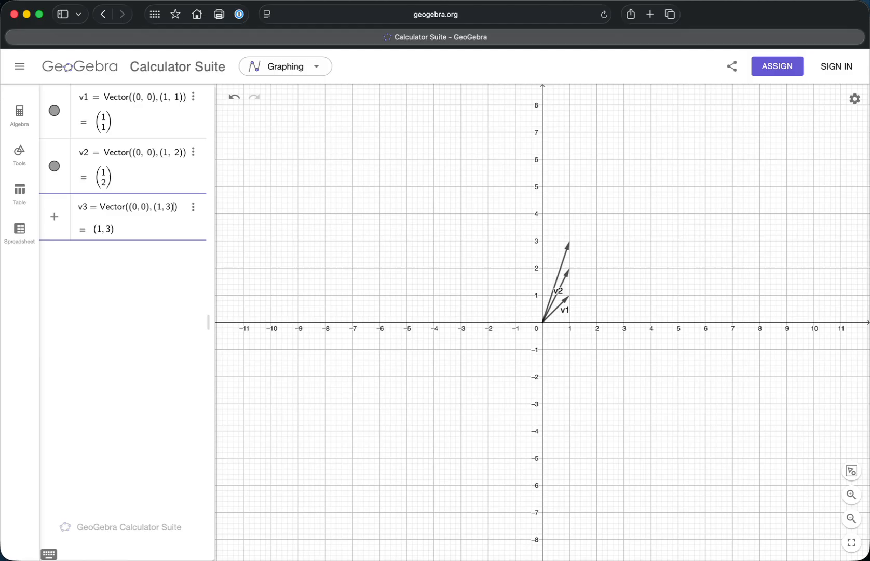
pyautogui.press('Return')
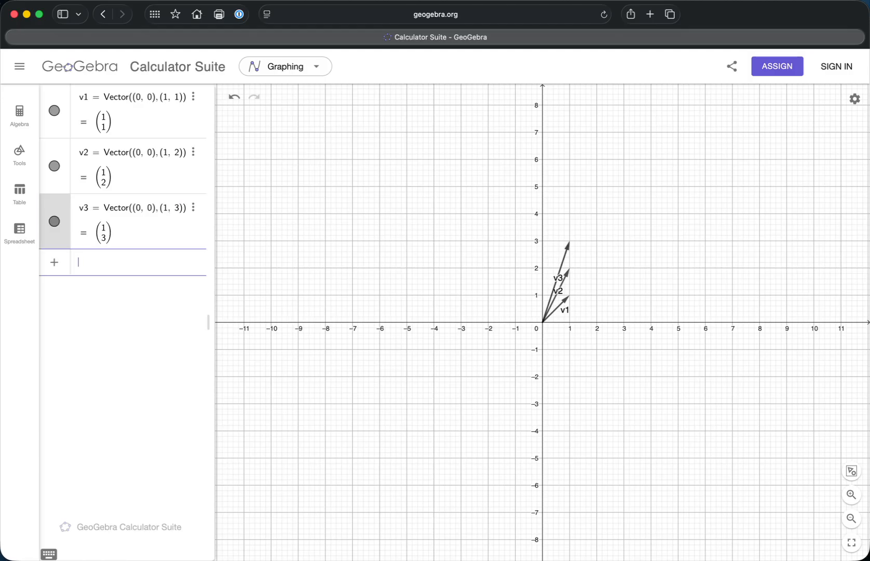
pyautogui.click(55, 166)
pyautogui.click(54, 222)
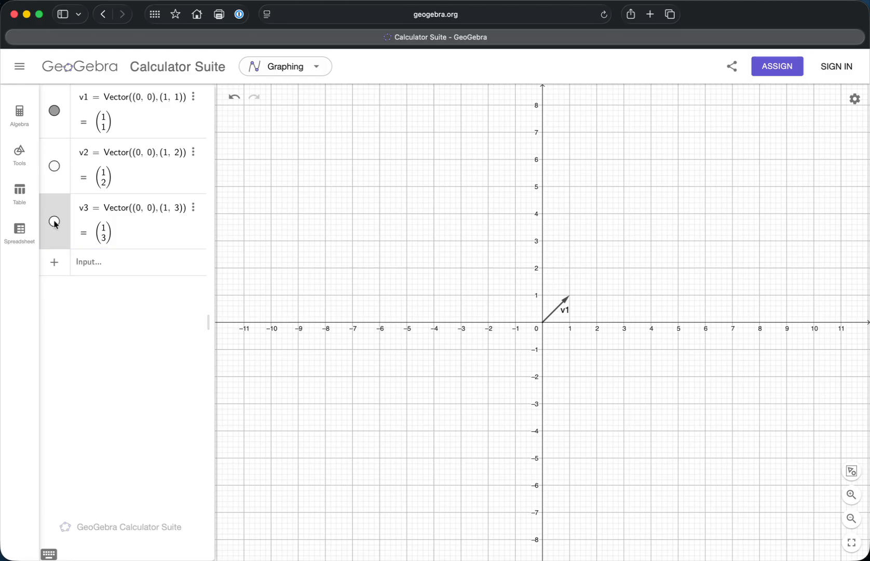
# Step: Define the 2×2 matrix A = {{1, 1}, {-3, 5}}
pyautogui.click(101, 267)
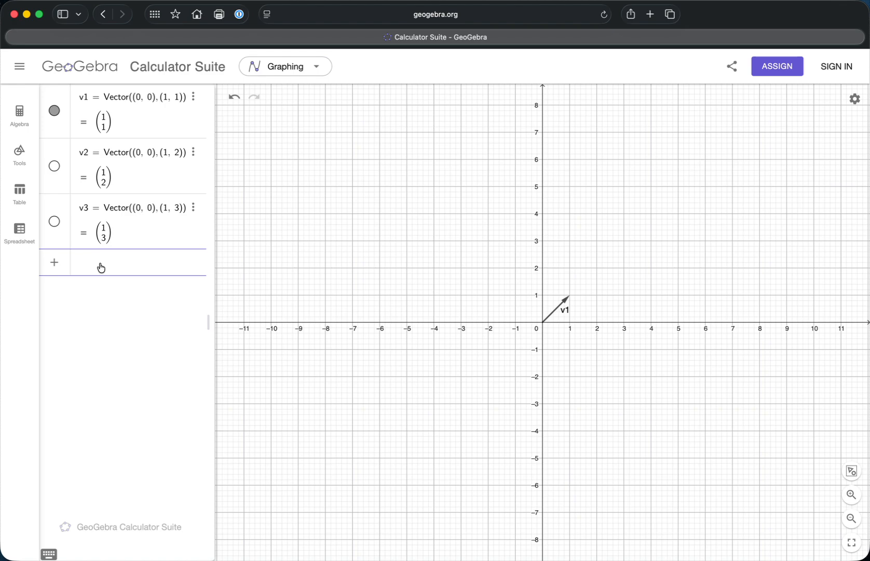
pyautogui.write('A=')
pyautogui.write('{')
pyautogui.write('{')
pyautogui.write('1,1')
pyautogui.write('},')
pyautogui.write('{')
pyautogui.write('-3,5')
pyautogui.press('Return')
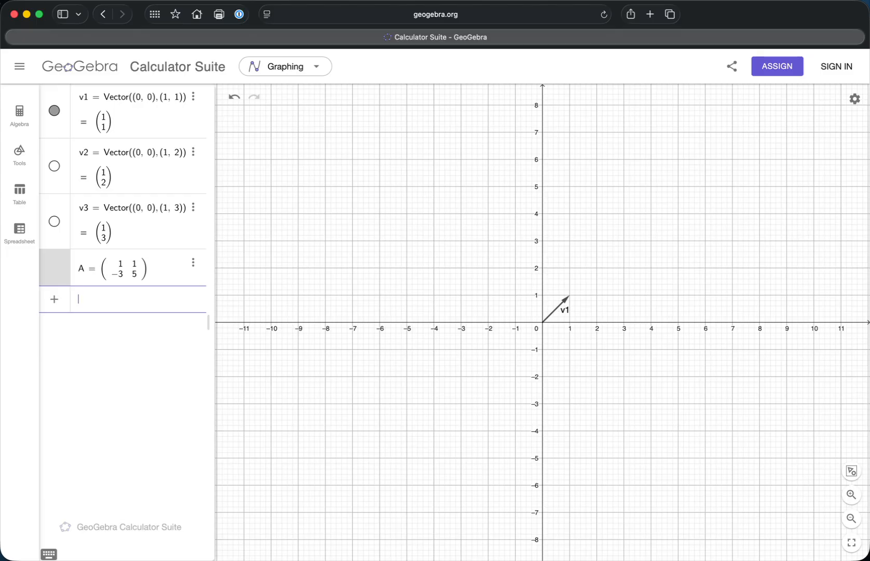
# Step: Transform vector v1 by matrix A with the ApplyMatrix command
pyautogui.write('App')
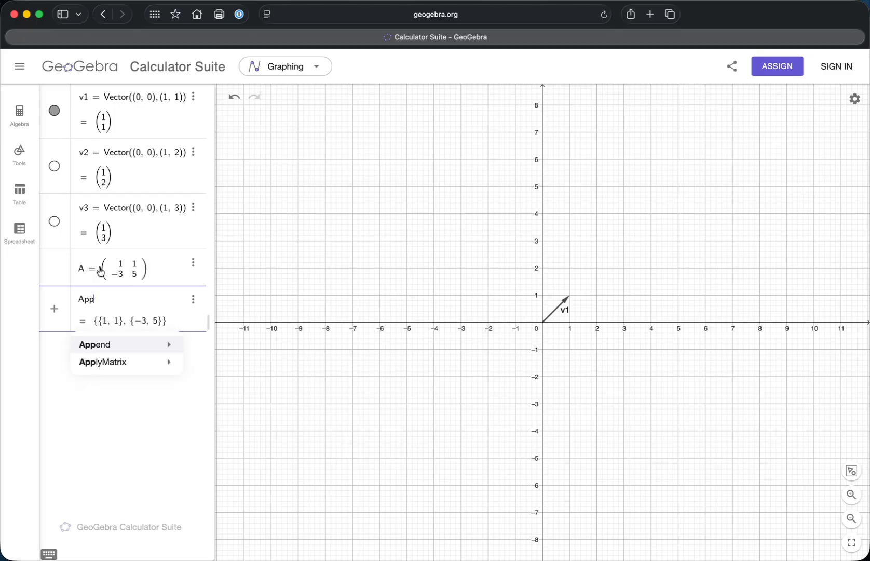
pyautogui.moveTo(103, 363)
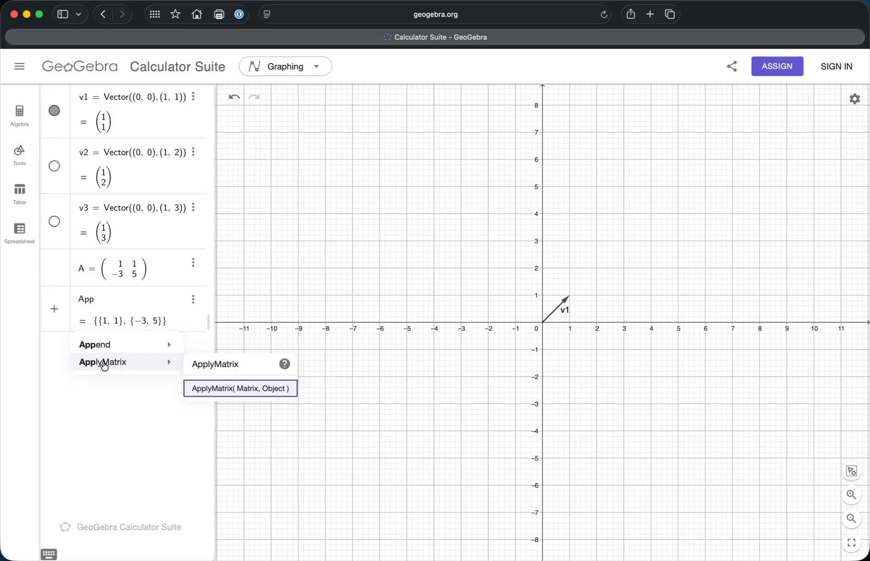
pyautogui.click(207, 390)
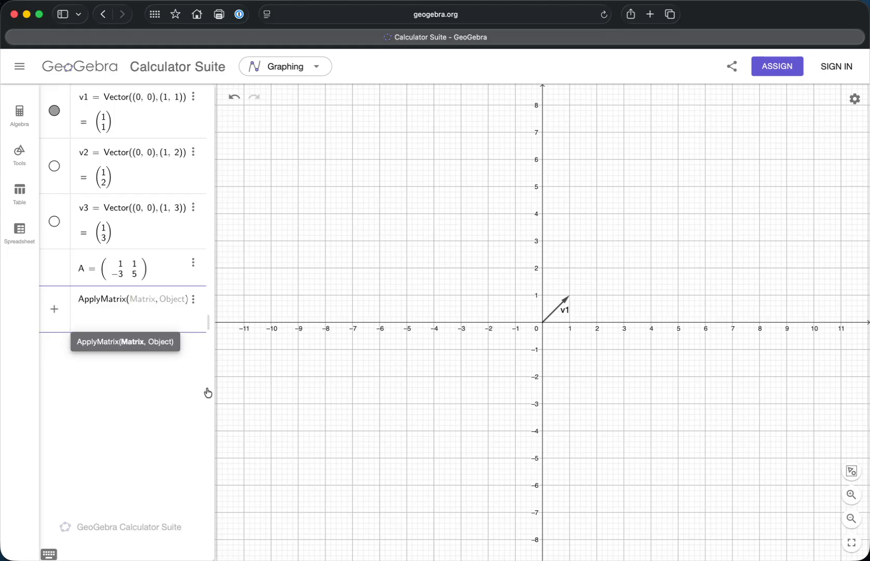
pyautogui.write('A')
pyautogui.write(',')
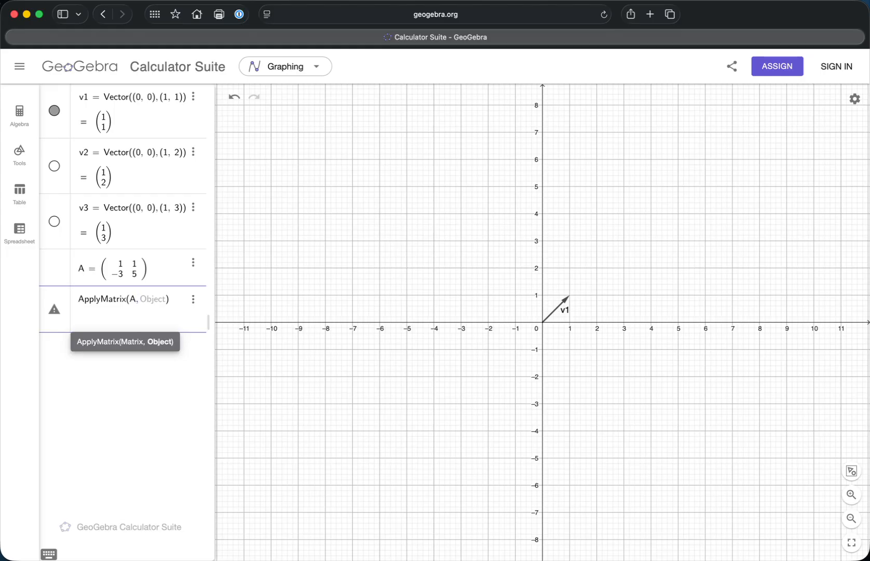
pyautogui.write('v1')
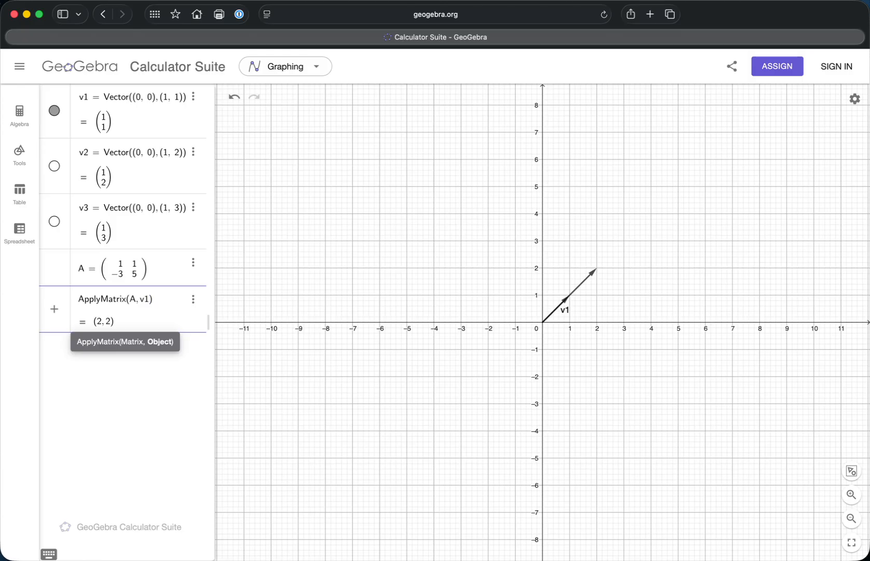
pyautogui.press('Return')
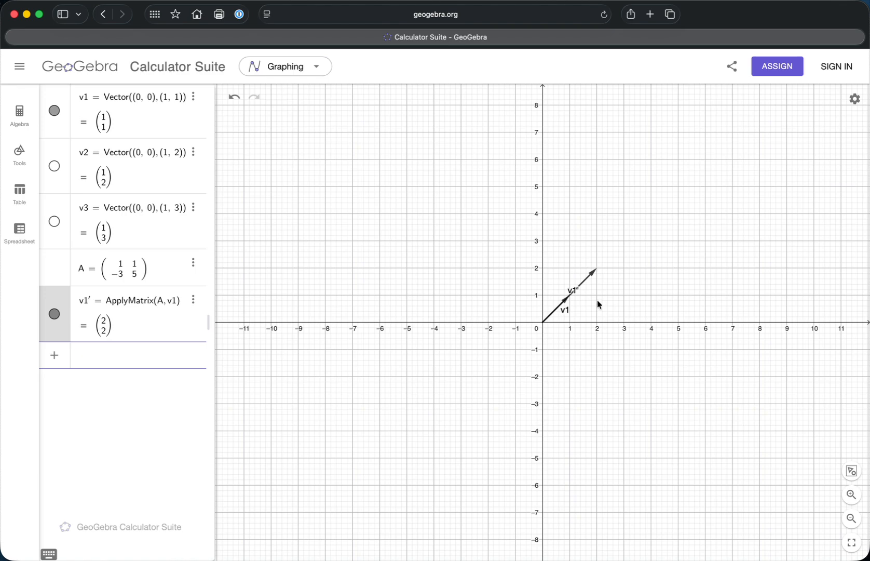
# Step: Reposition the label of v1's transformed vector just above its arrow
pyautogui.click(576, 294)
pyautogui.moveTo(576, 294); pyautogui.dragTo(586, 300)
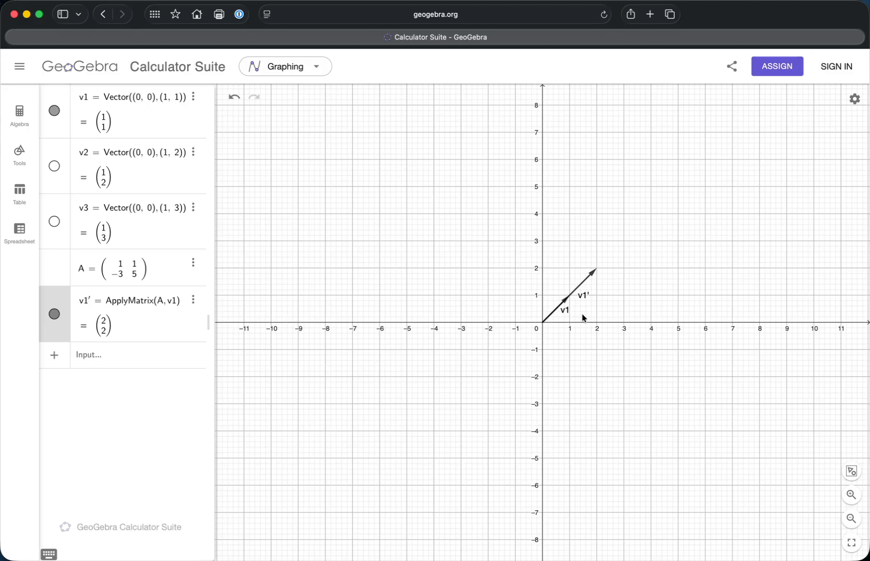
pyautogui.moveTo(587, 300); pyautogui.dragTo(574, 287)
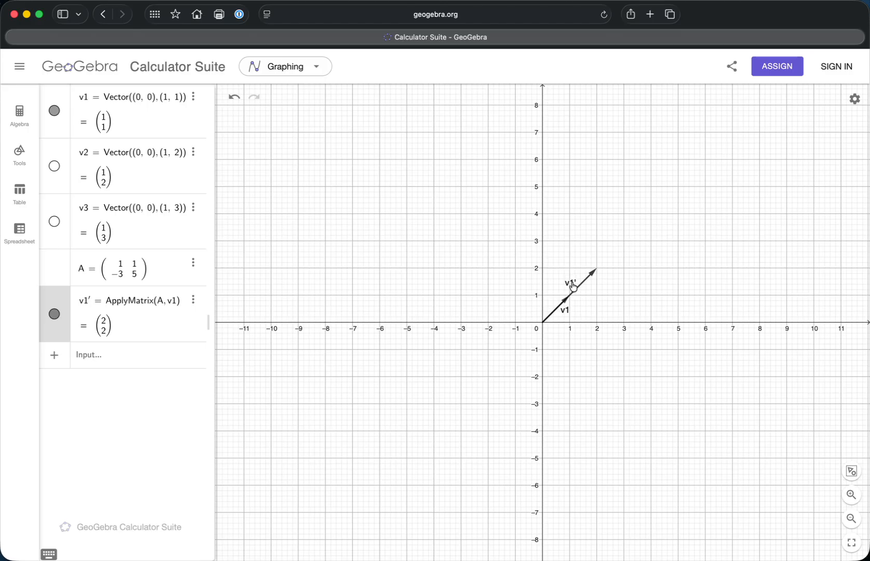
# Step: Hide v1 and its transformed vector in the graph, and show v2
pyautogui.click(54, 314)
pyautogui.click(54, 314)
pyautogui.click(55, 315)
pyautogui.click(56, 112)
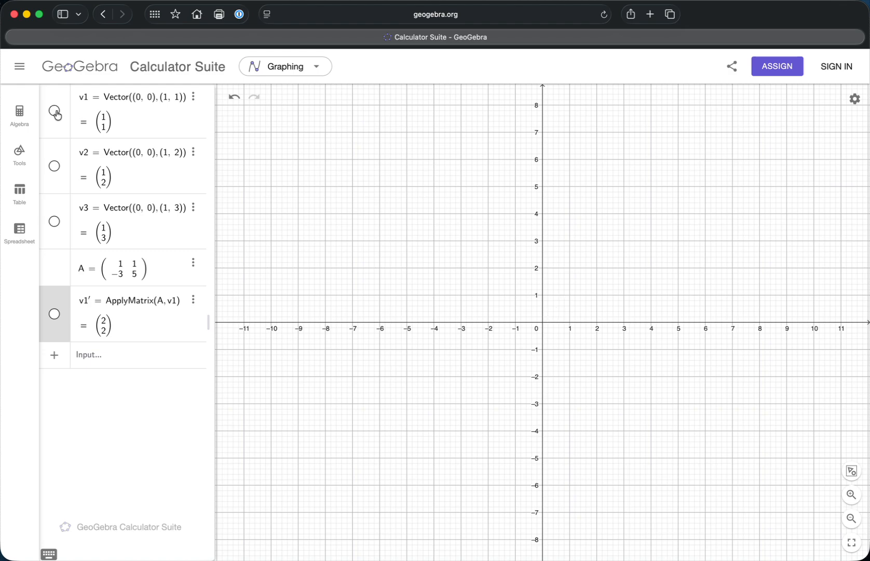
pyautogui.click(54, 166)
# Step: Transform vector v2 by matrix A with ApplyMatrix and move the resulting vector's label clear of its arrow
pyautogui.click(114, 356)
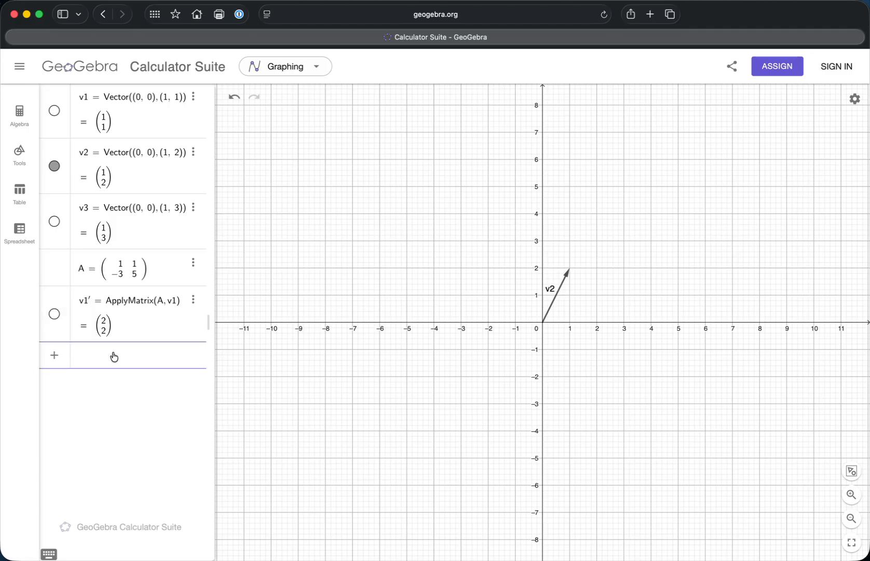
pyautogui.write('App')
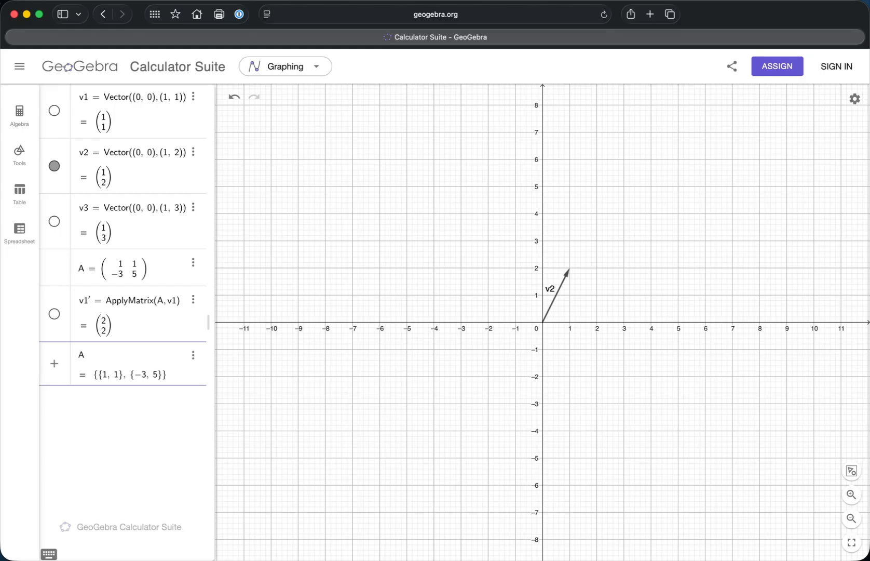
pyautogui.moveTo(130, 421)
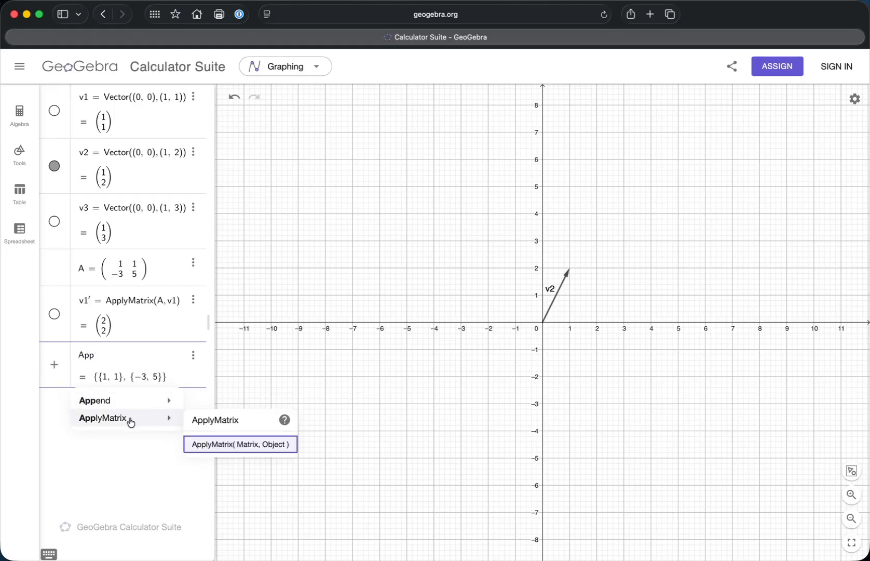
pyautogui.click(217, 448)
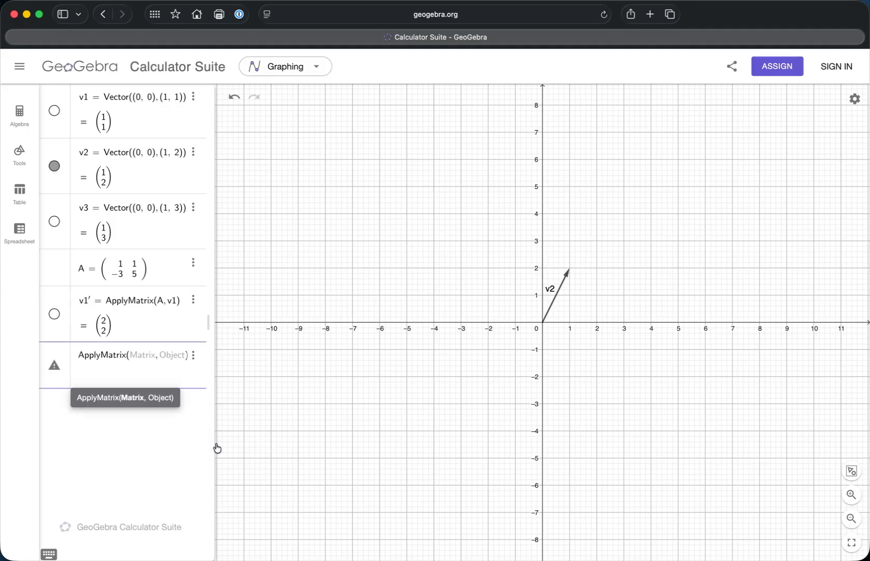
pyautogui.write('A, ')
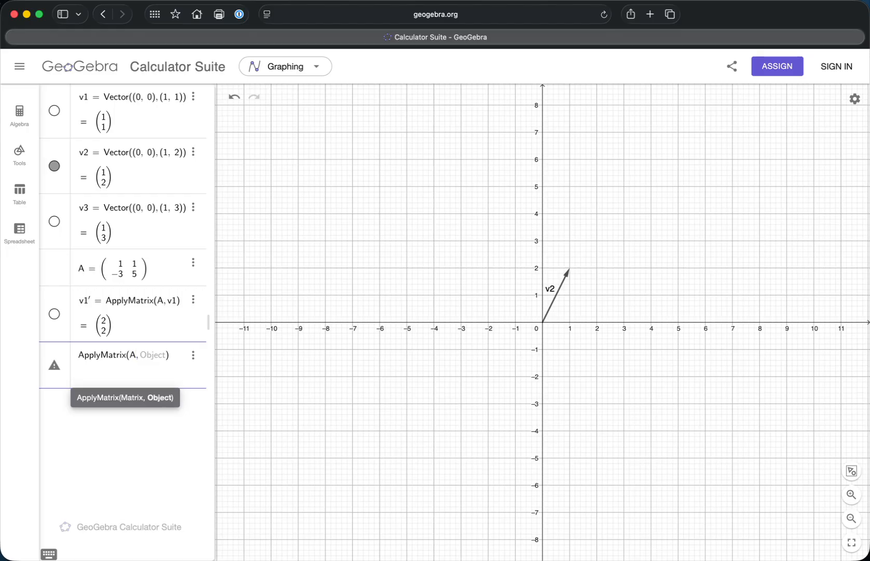
pyautogui.write('v2')
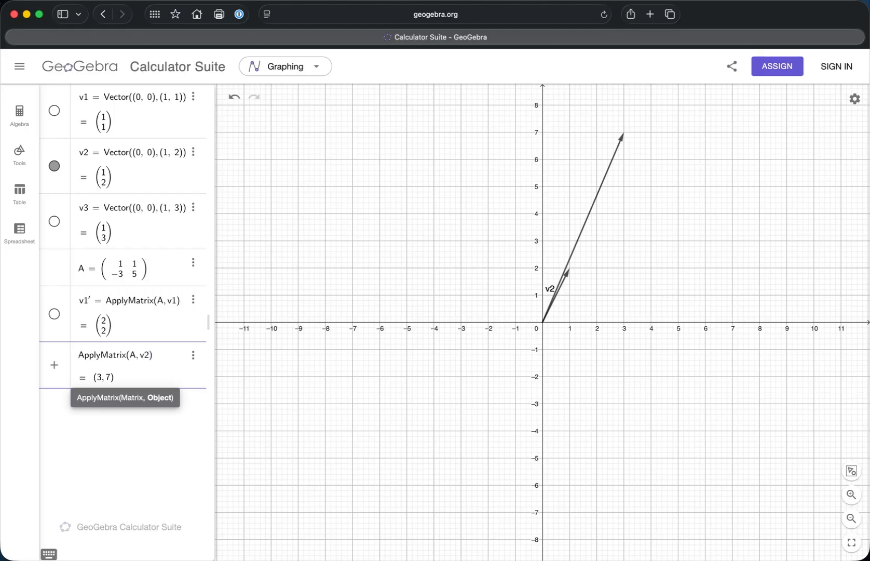
pyautogui.press('Return')
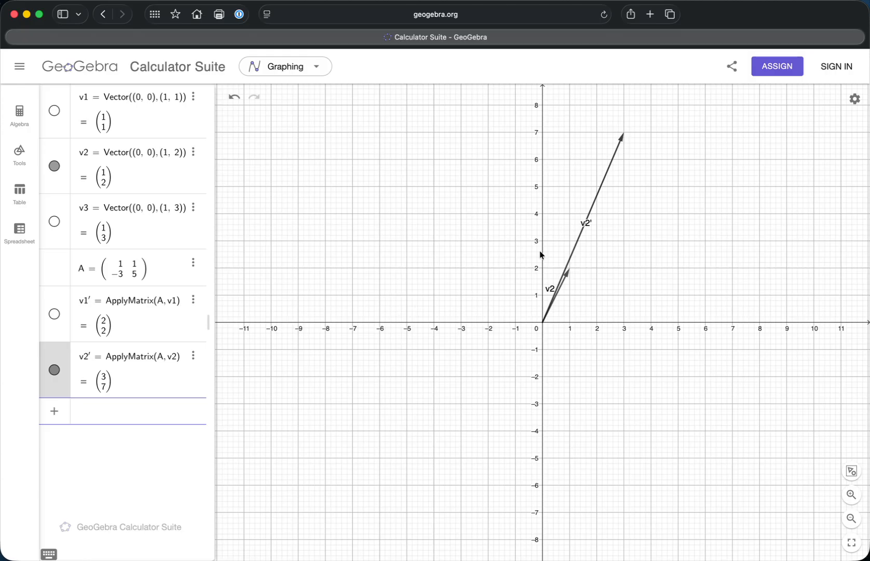
pyautogui.moveTo(587, 228); pyautogui.dragTo(579, 222)
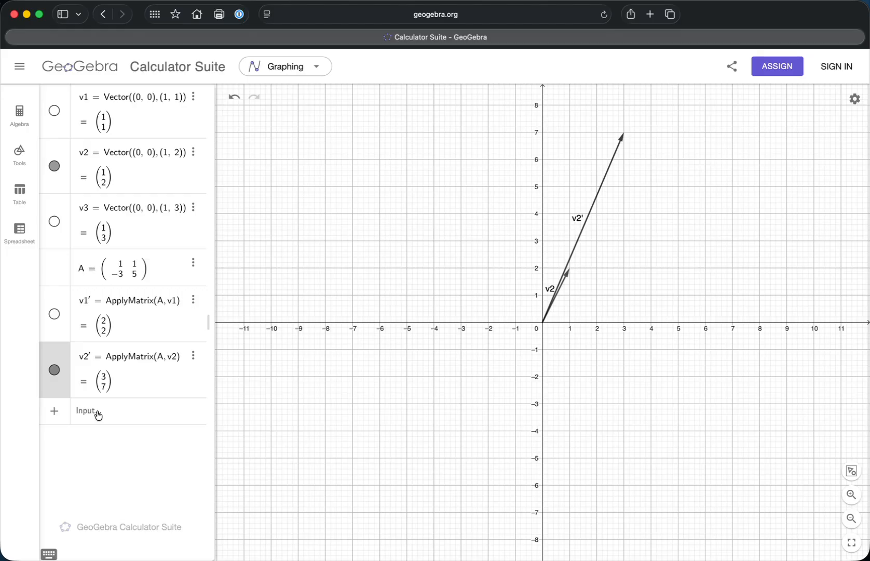
# Step: Hide v2 and its transformed vector in the graph, and show v3
pyautogui.click(54, 165)
pyautogui.click(54, 221)
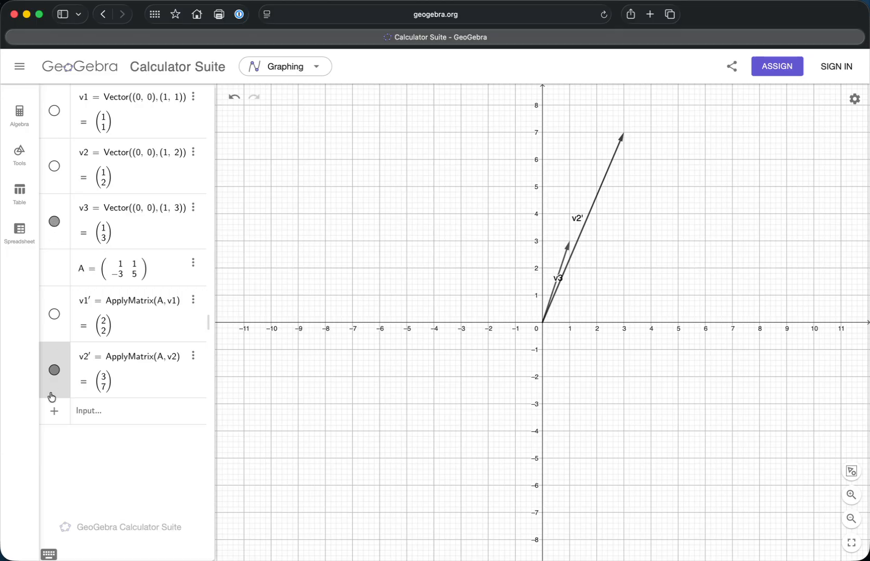
pyautogui.click(55, 370)
# Step: Transform vector v3 by matrix A with ApplyMatrix and move the resulting vector's label just clear of its arrow
pyautogui.click(99, 415)
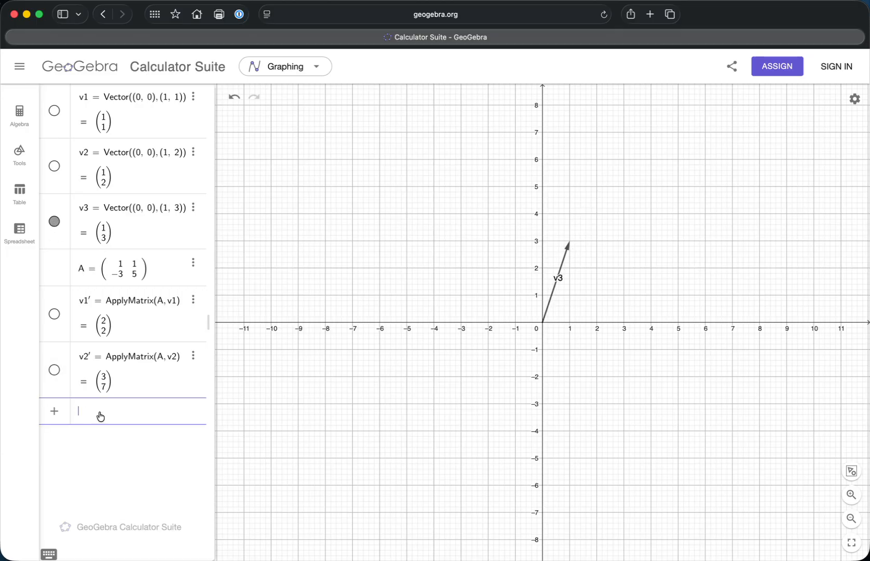
pyautogui.write('Appl')
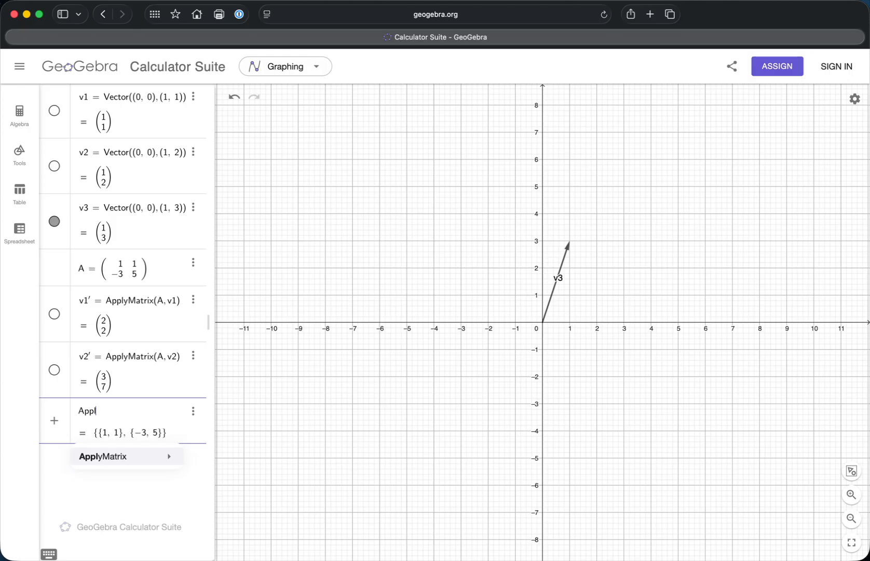
pyautogui.moveTo(114, 457)
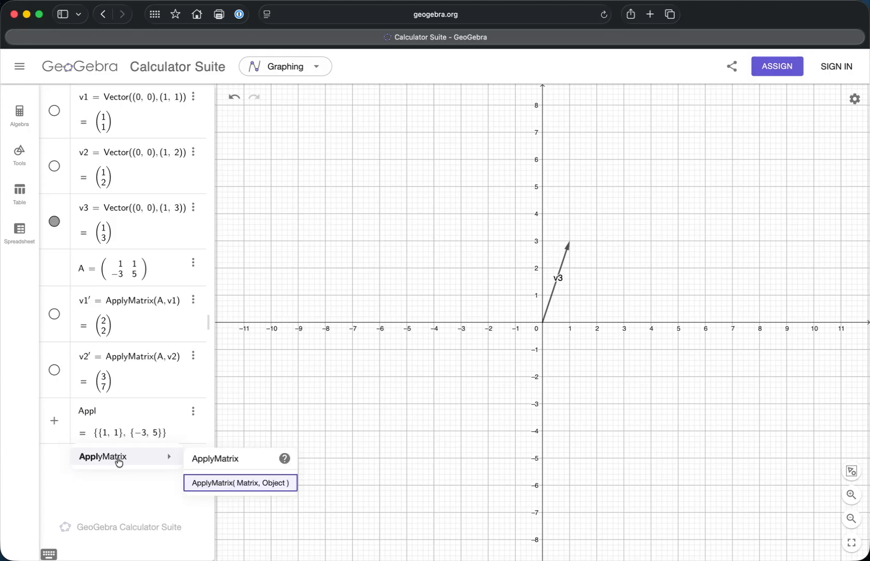
pyautogui.click(213, 484)
pyautogui.write('A')
pyautogui.press('Right')
pyautogui.write('v3')
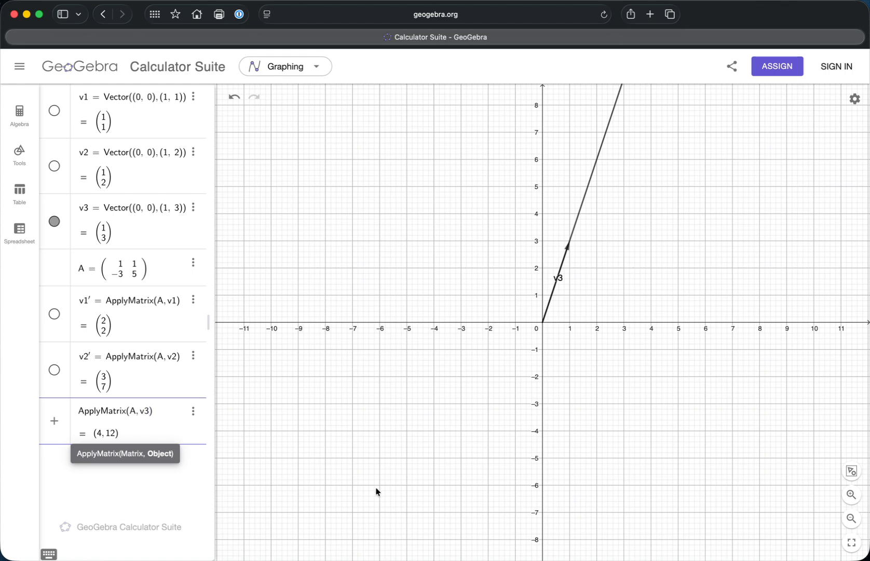
pyautogui.press('Return')
pyautogui.moveTo(496, 382)
pyautogui.mouseDown()
pyautogui.moveTo(437, 446)
pyautogui.moveTo(426, 494)
pyautogui.mouseUp()
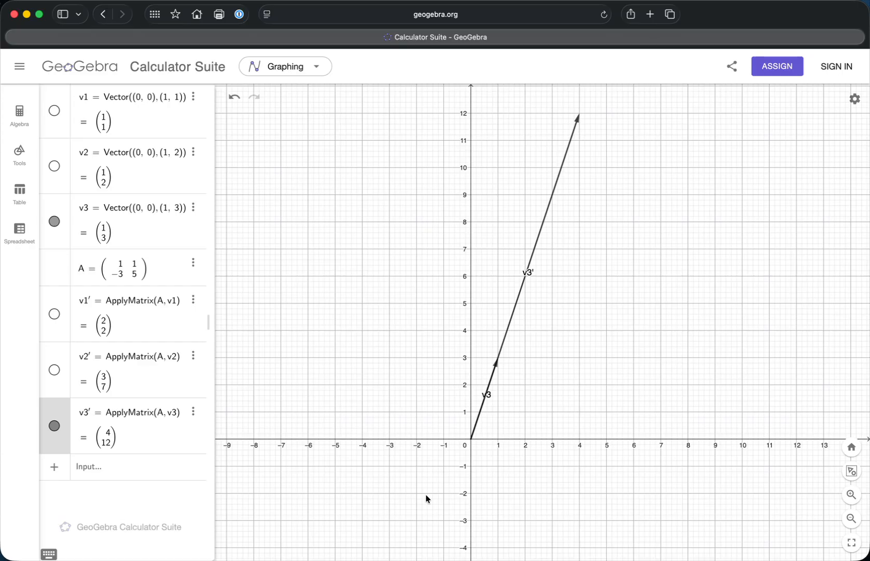
pyautogui.moveTo(531, 274); pyautogui.dragTo(538, 274)
# Step: Change the color of vector v3 to red (#FF0000)
pyautogui.click(193, 207)
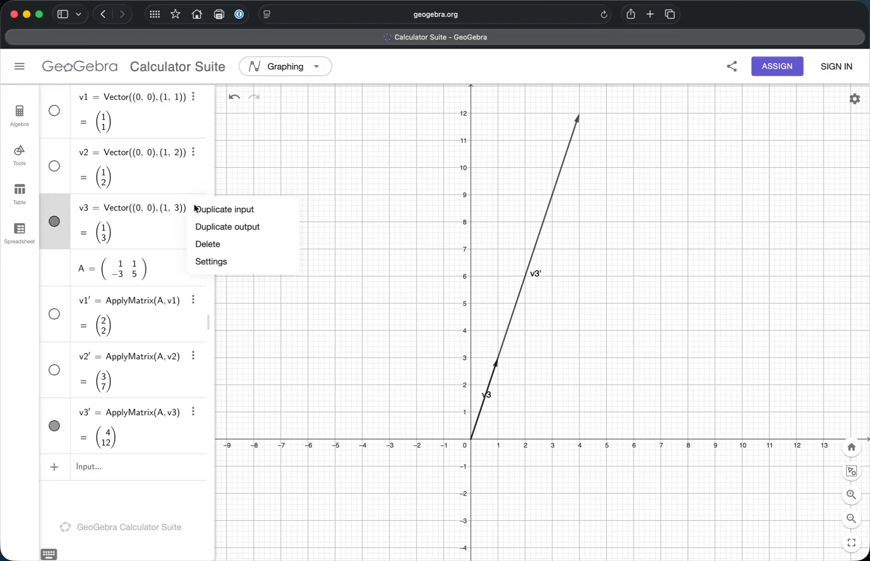
pyautogui.click(207, 262)
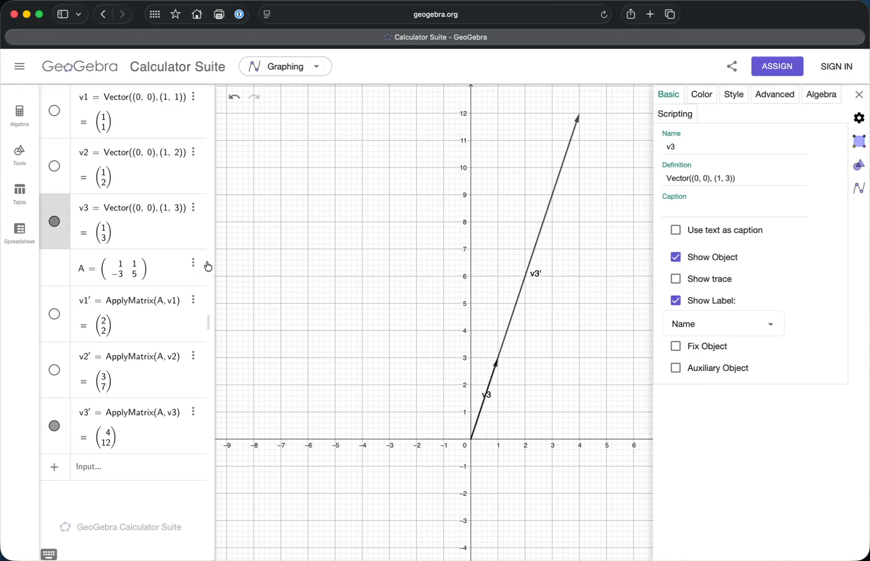
pyautogui.click(707, 95)
pyautogui.click(682, 145)
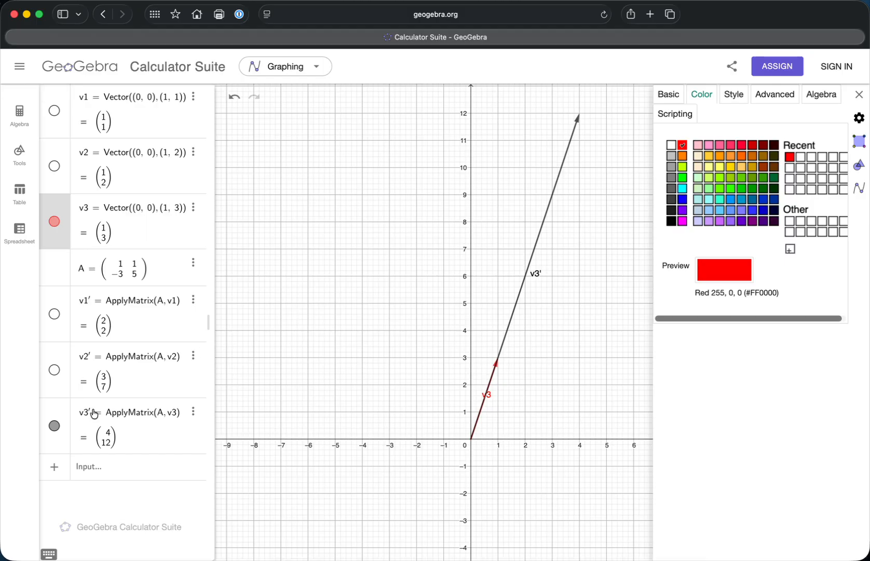
# Step: Color v3's transformed vector red (#FF0000) to match v3
pyautogui.click(193, 411)
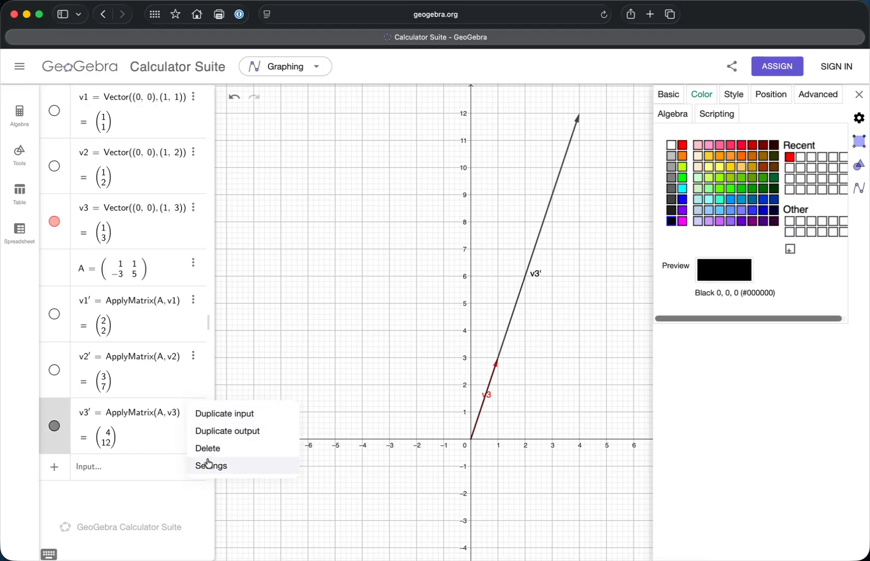
pyautogui.click(211, 465)
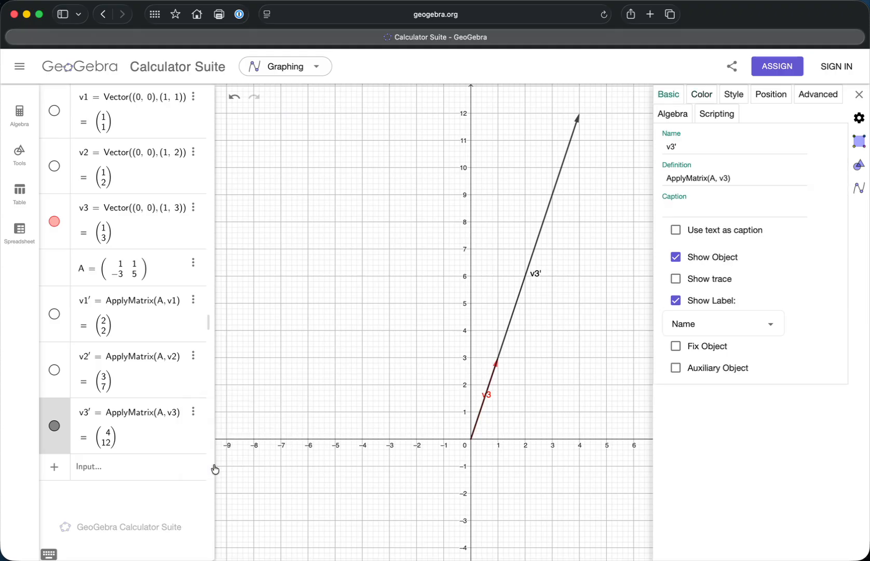
pyautogui.click(708, 93)
pyautogui.click(683, 145)
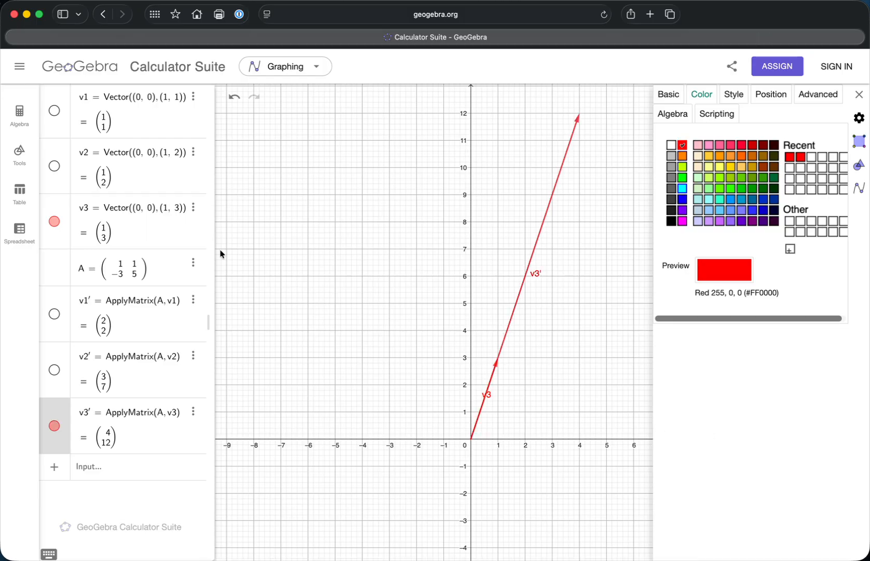
# Step: Show v2 and its transformed vector in the graph alongside the red pair, keeping v1 hidden
pyautogui.click(54, 111)
pyautogui.click(55, 111)
pyautogui.click(55, 166)
pyautogui.click(54, 370)
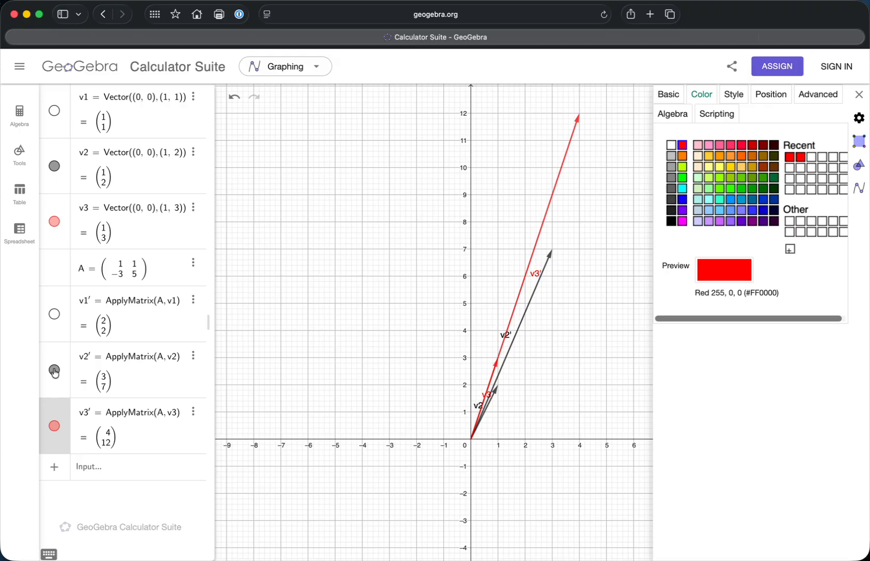